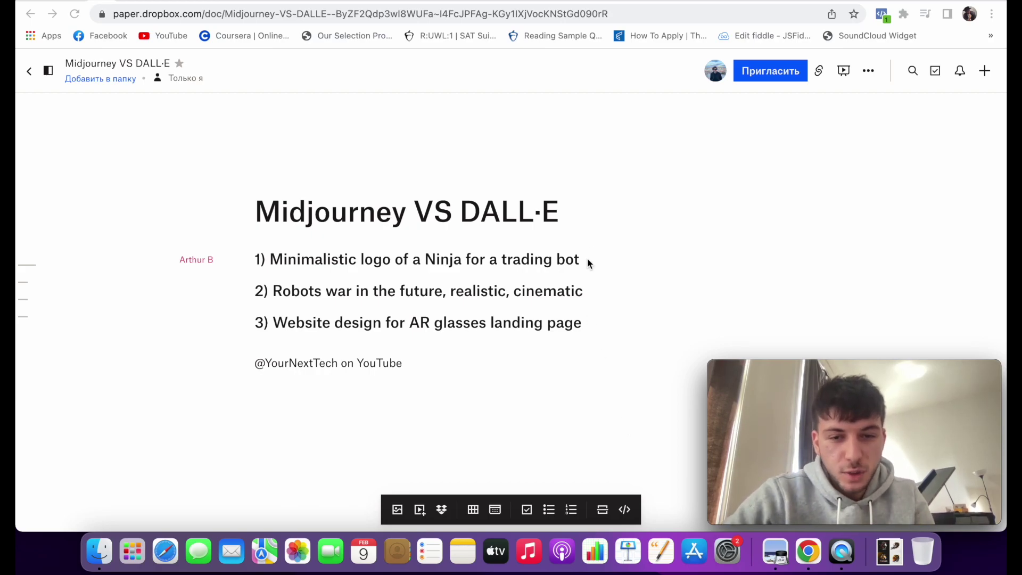
- Select the 'Minimalistic logo of a Ninja for a trading bot' prompt in the Paper doc
drag(583, 254, 274, 256)
key(super+c)
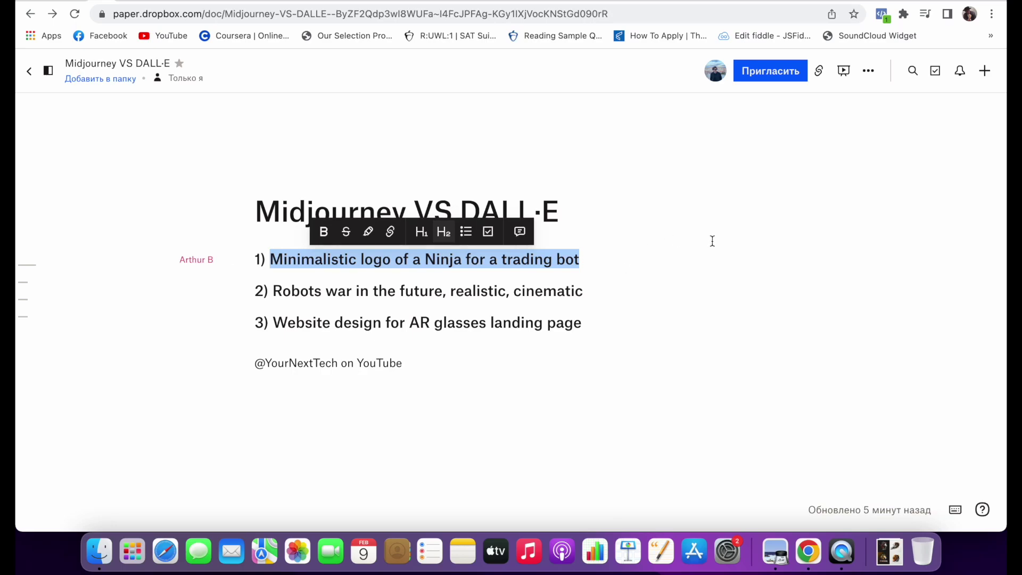
- In Discord, send /imagine with the pasted Ninja trading-bot logo prompt
click(911, 2)
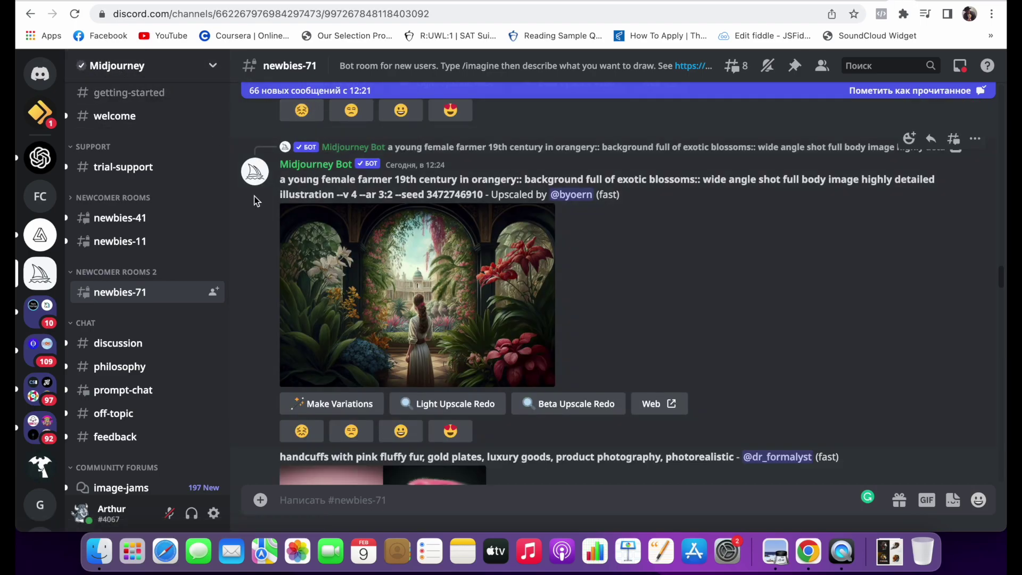
scroll(175, 273, up, 2)
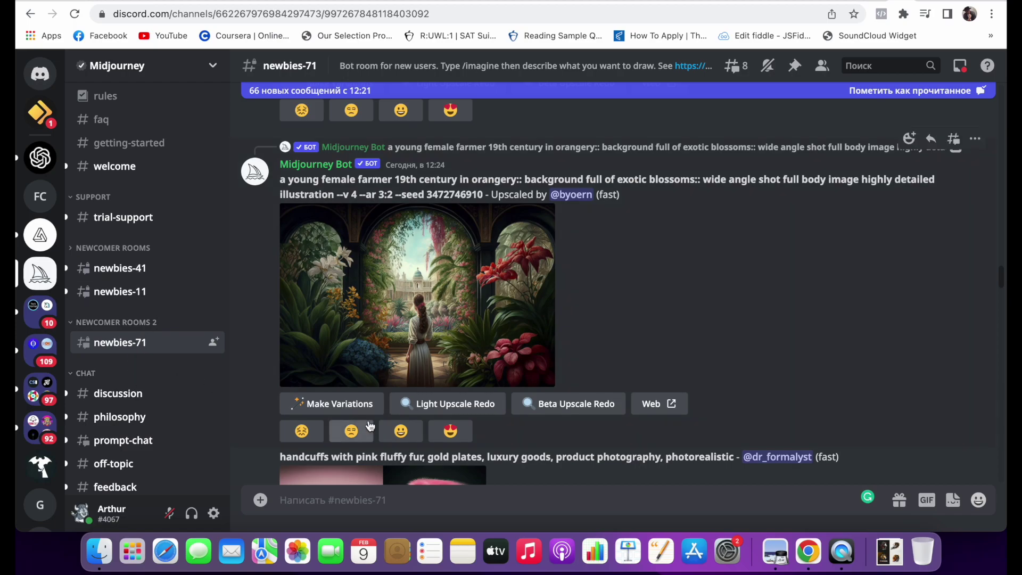
text(/imagine)
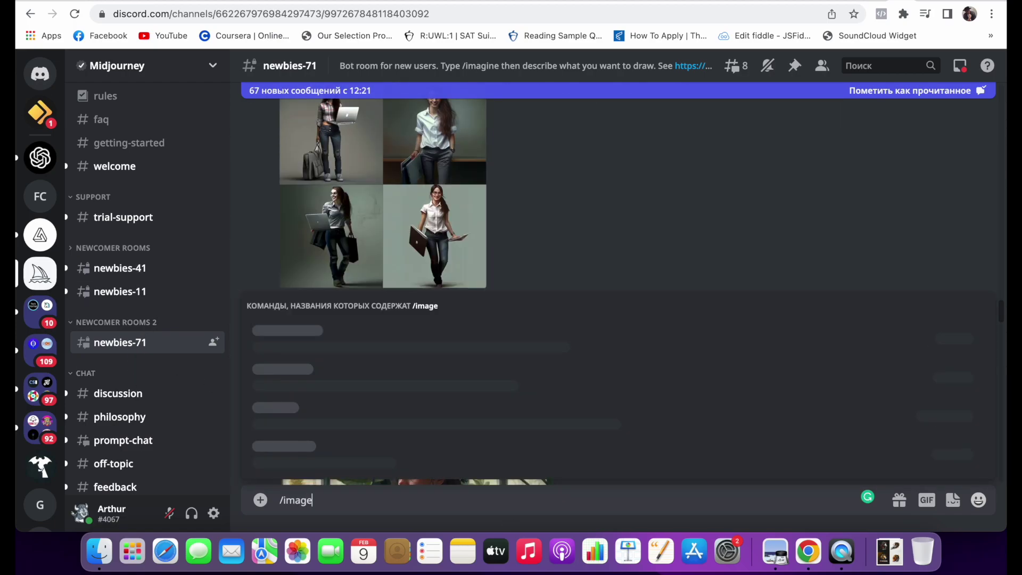
key(Tab)
key(super+v)
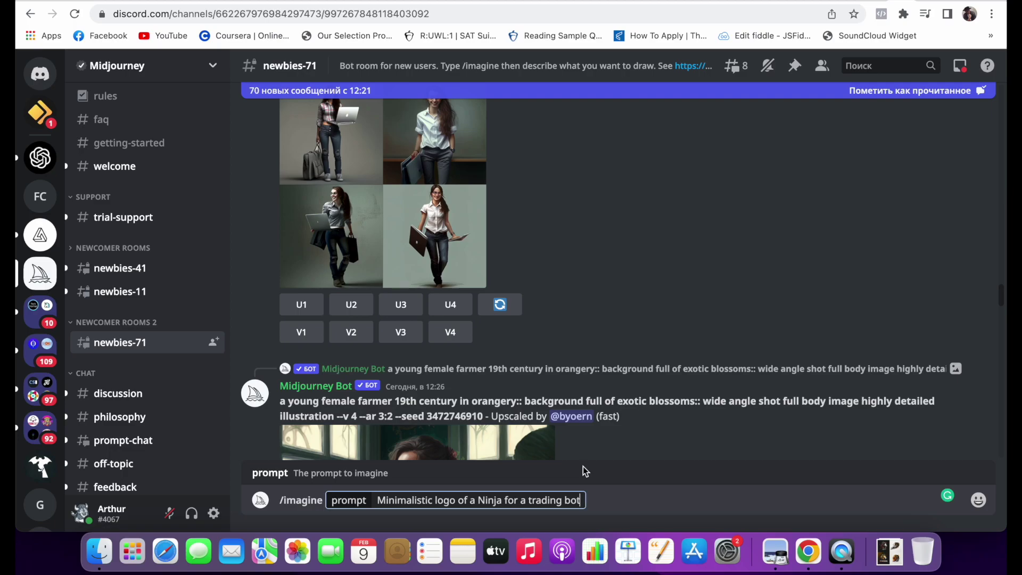
key(Return)
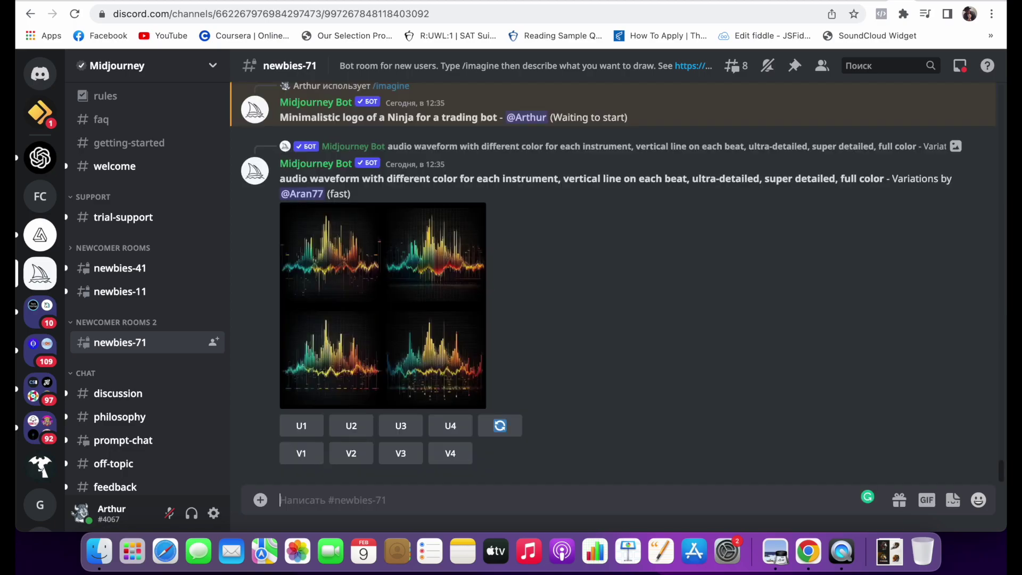
scroll(689, 375, up, 3)
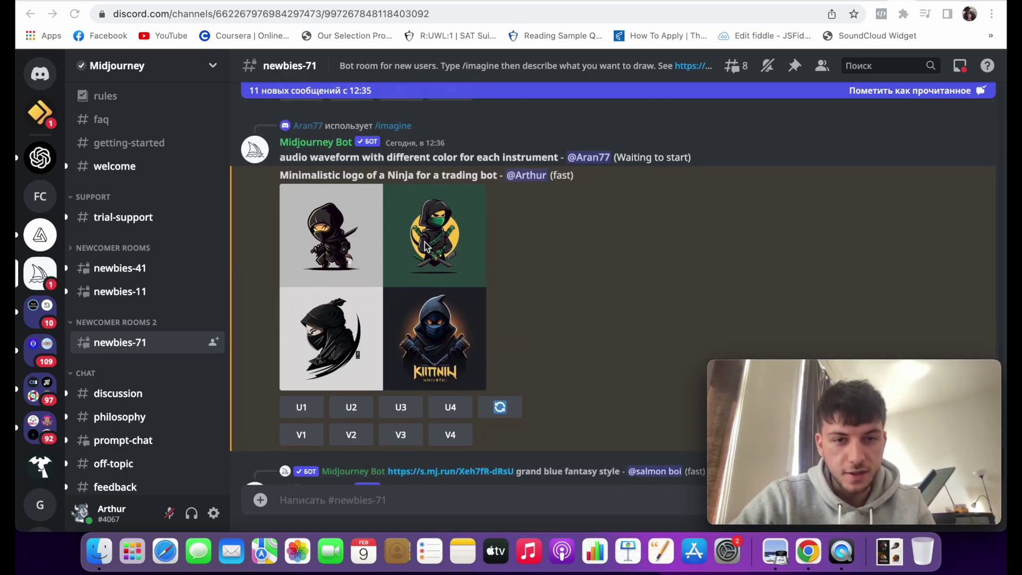
- Enlarge the finished Ninja logo grid, then close the preview
click(367, 253)
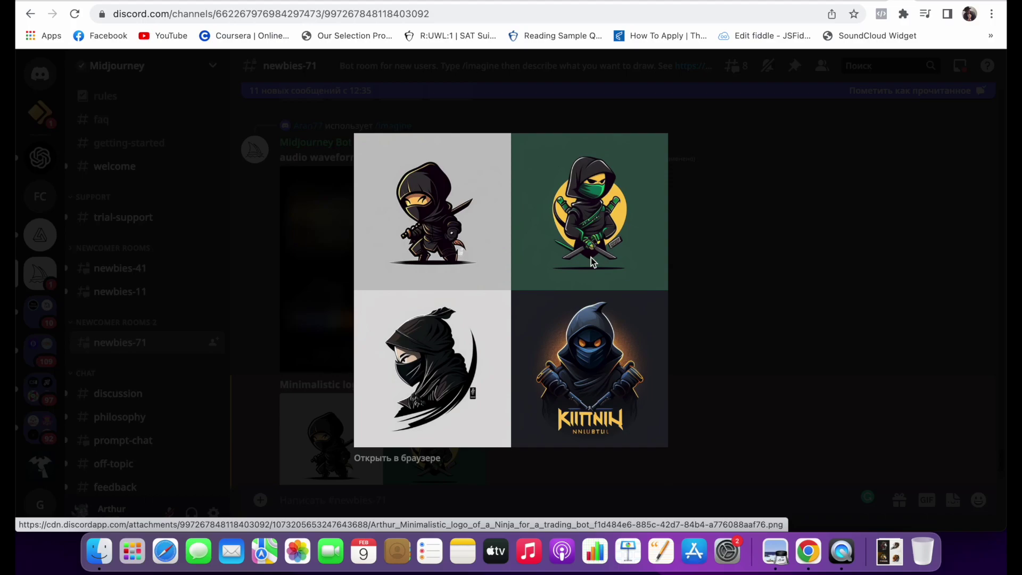
click(752, 263)
scroll(752, 263, down, 3)
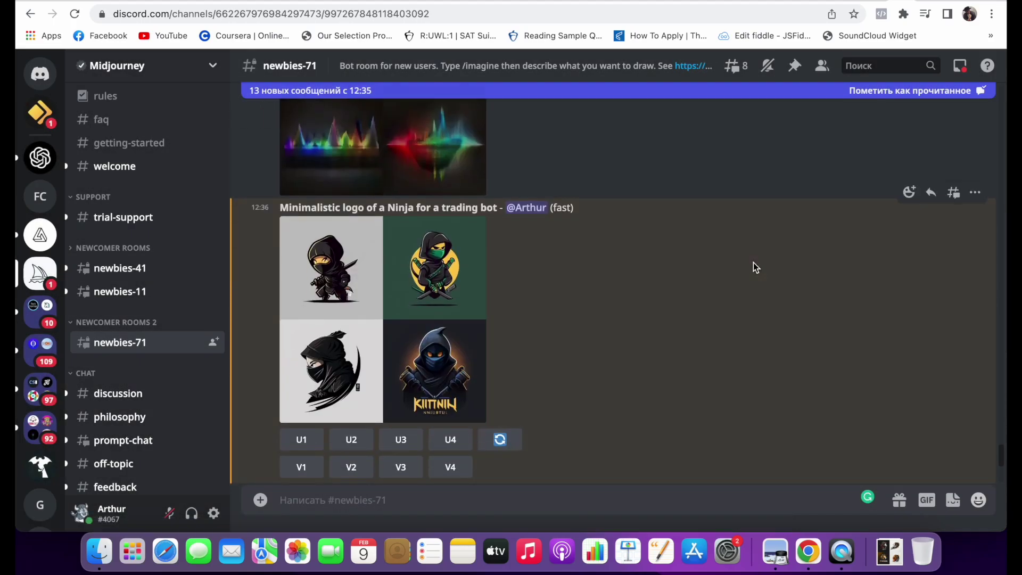
- Generate DALL·E images from the pasted Ninja prompt and view the second logo full size
click(916, 1)
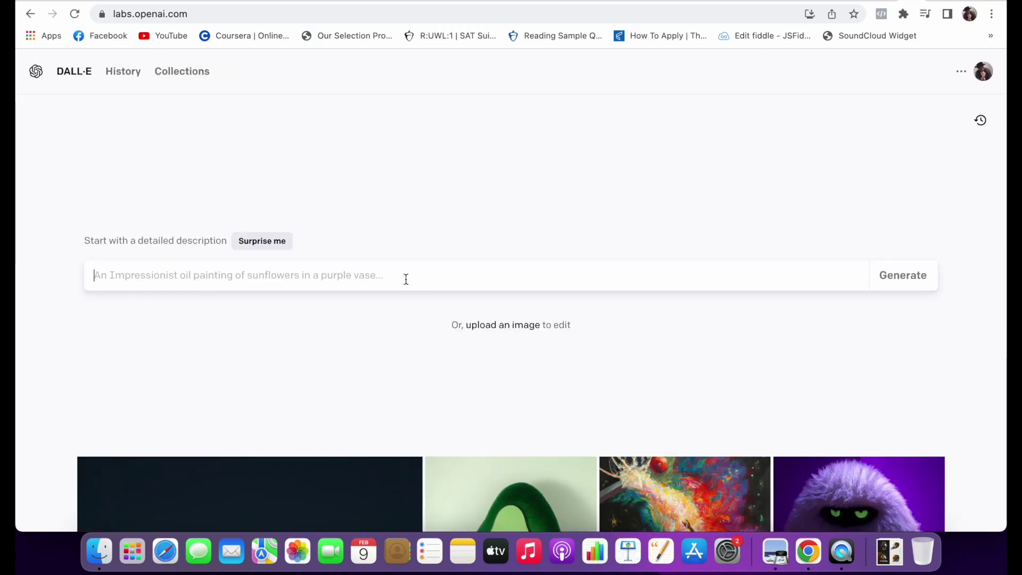
click(403, 278)
key(super+v)
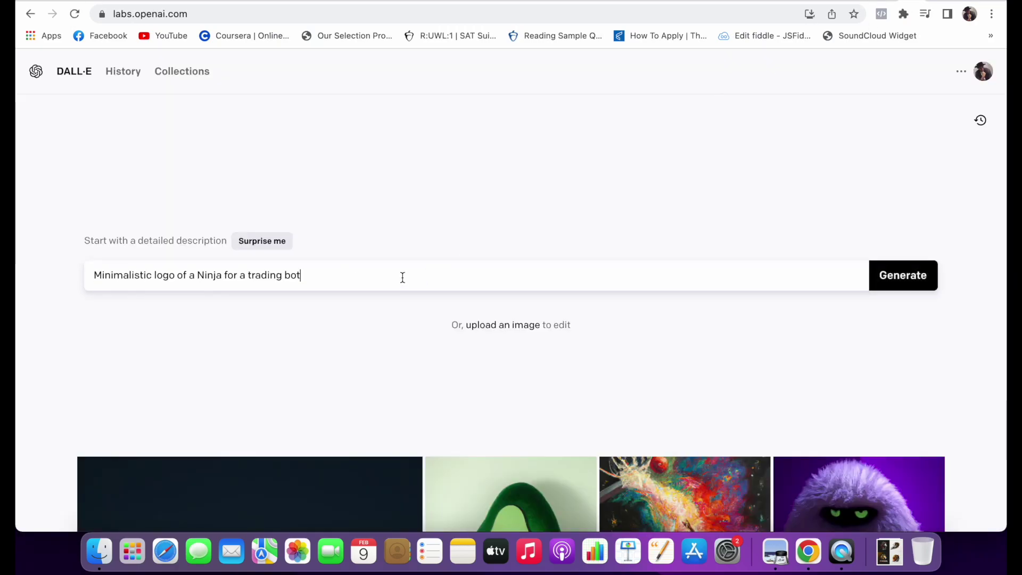
click(899, 278)
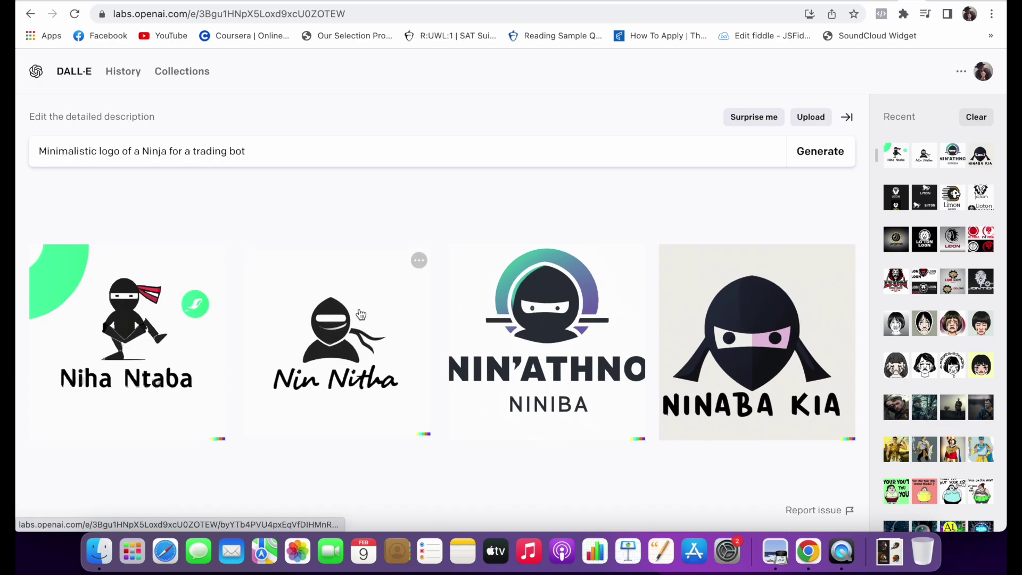
click(330, 334)
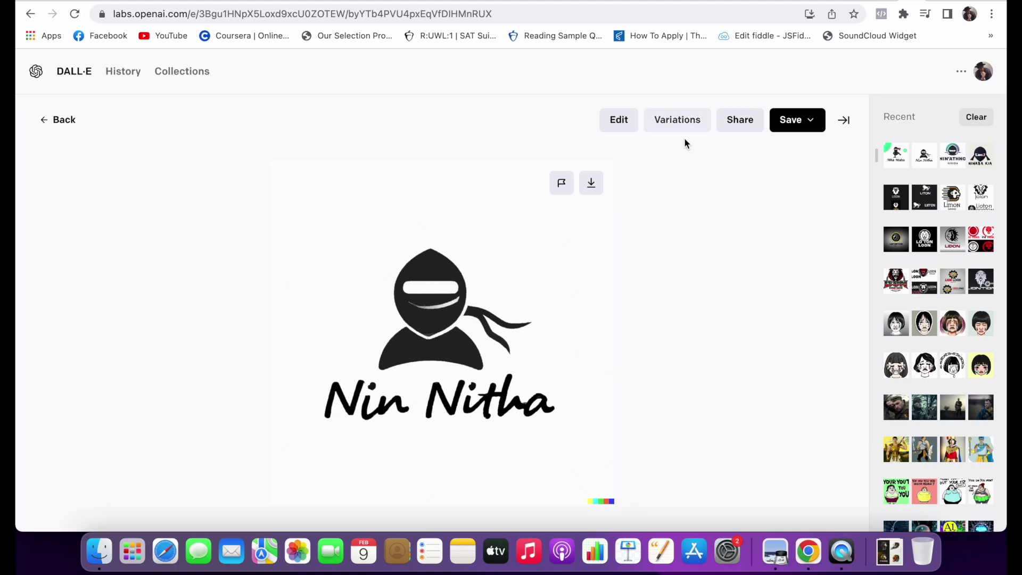
click(63, 120)
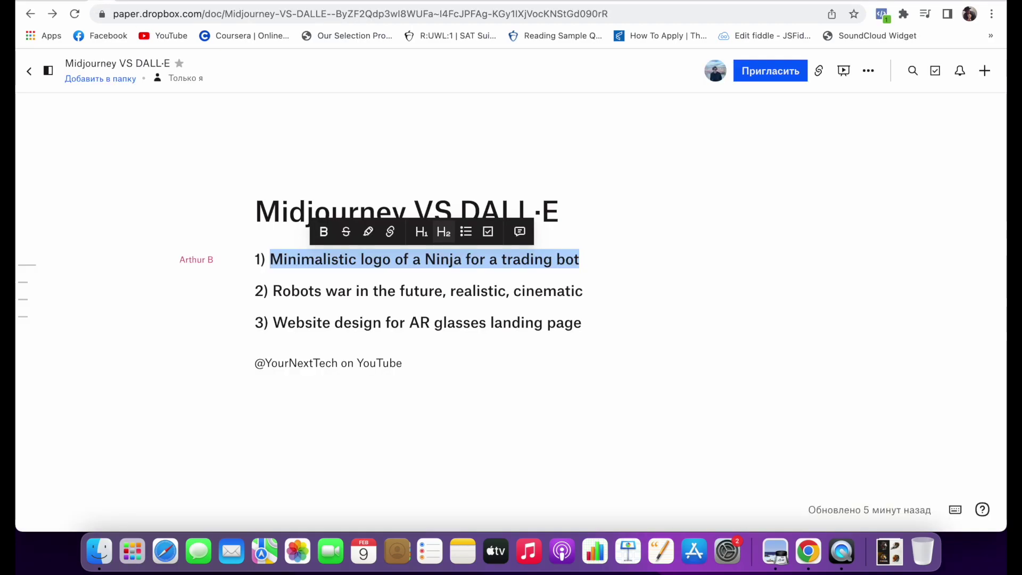
- Select the 'Robots war in the future' prompt and return to Discord
drag(272, 290, 581, 288)
key(super+c)
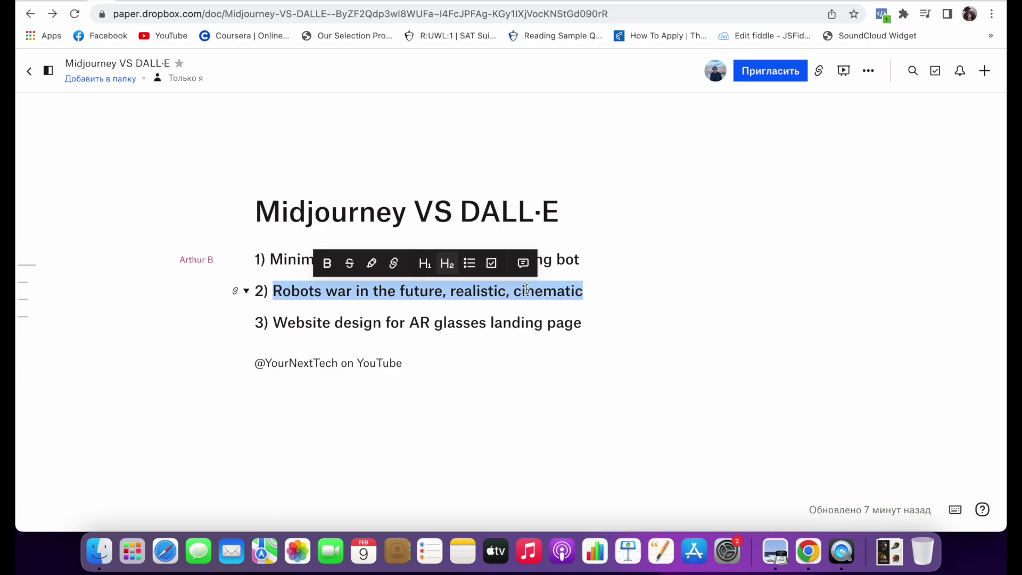
key(ctrl+Tab)
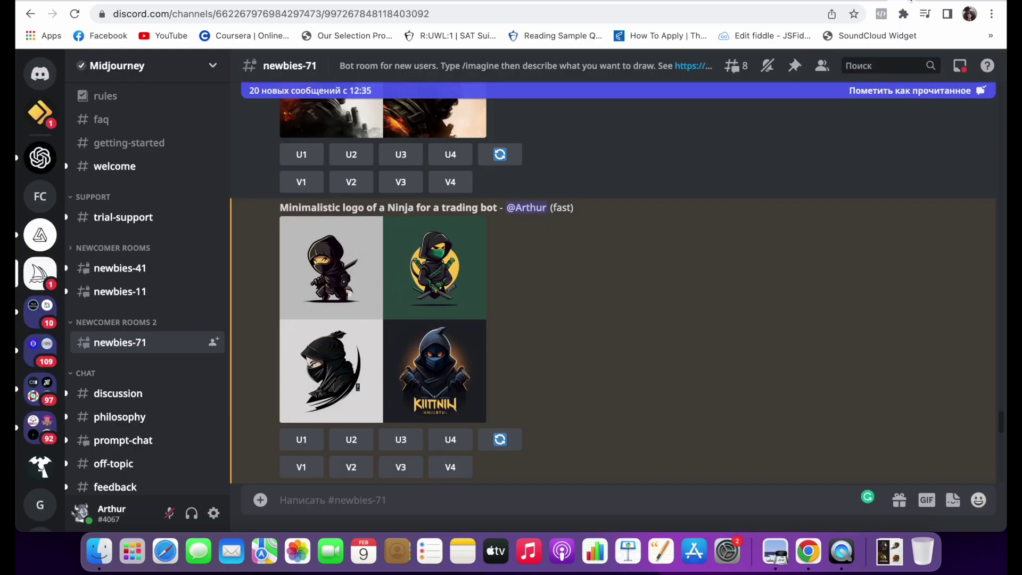
- Send /imagine with the pasted robot war prompt to Midjourney
click(523, 499)
text(/ima)
text(gine)
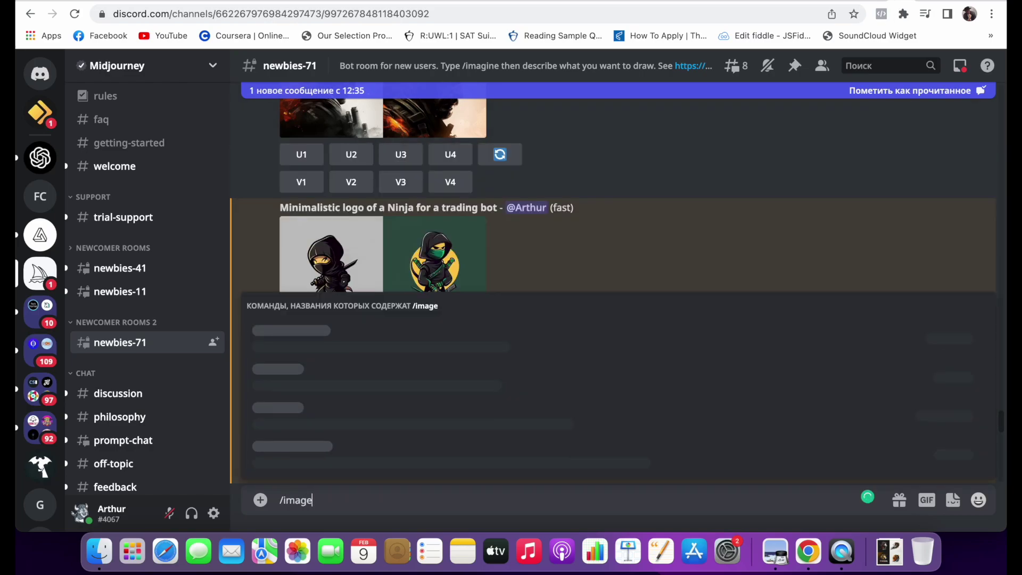
key(Tab)
text(Robot war in the future, realistic, cinematic)
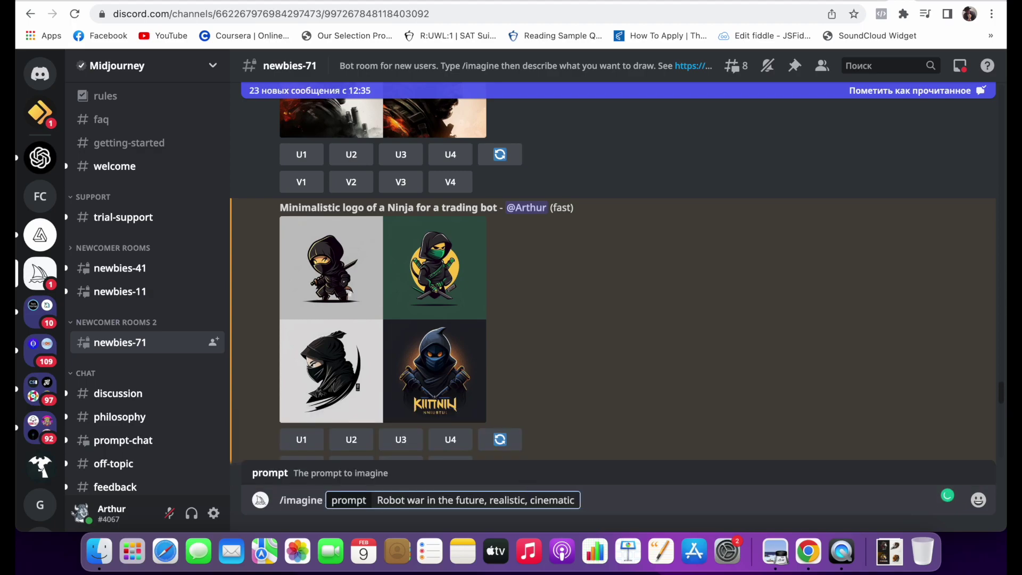
key(Return)
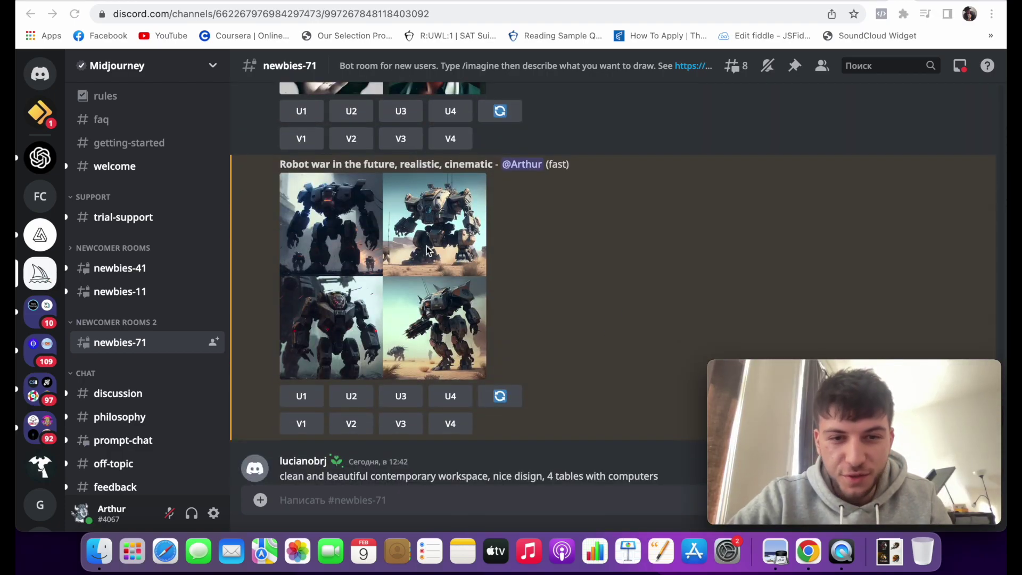
- Enlarge the robot war grid to inspect it, then close the preview
click(367, 247)
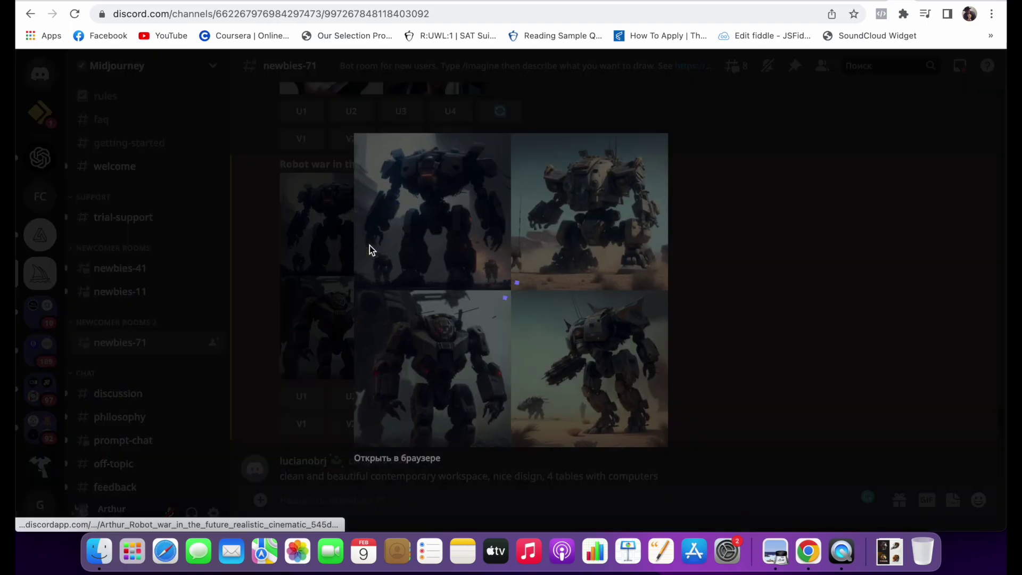
scroll(536, 273, up, 5)
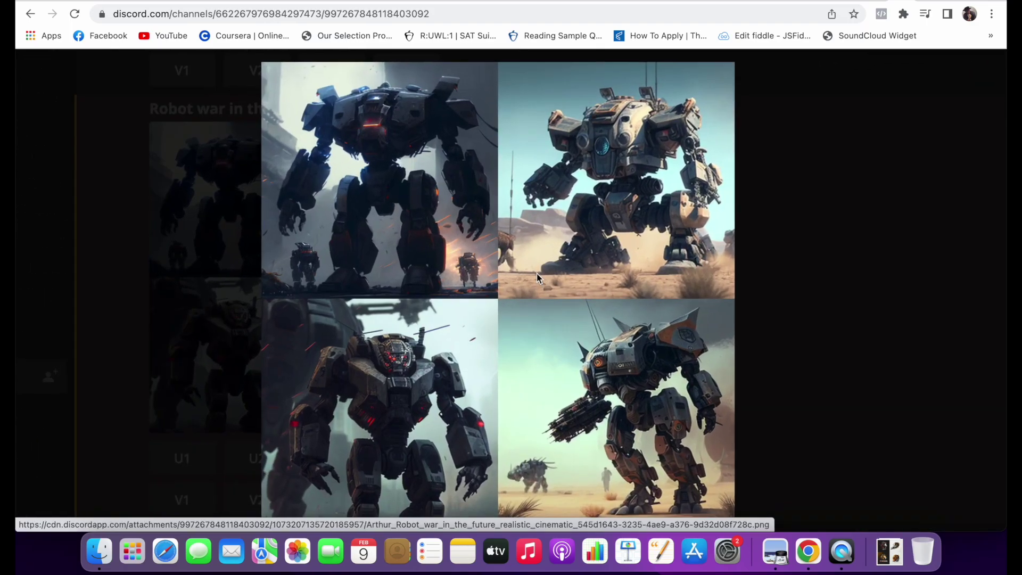
scroll(570, 368, down, 5)
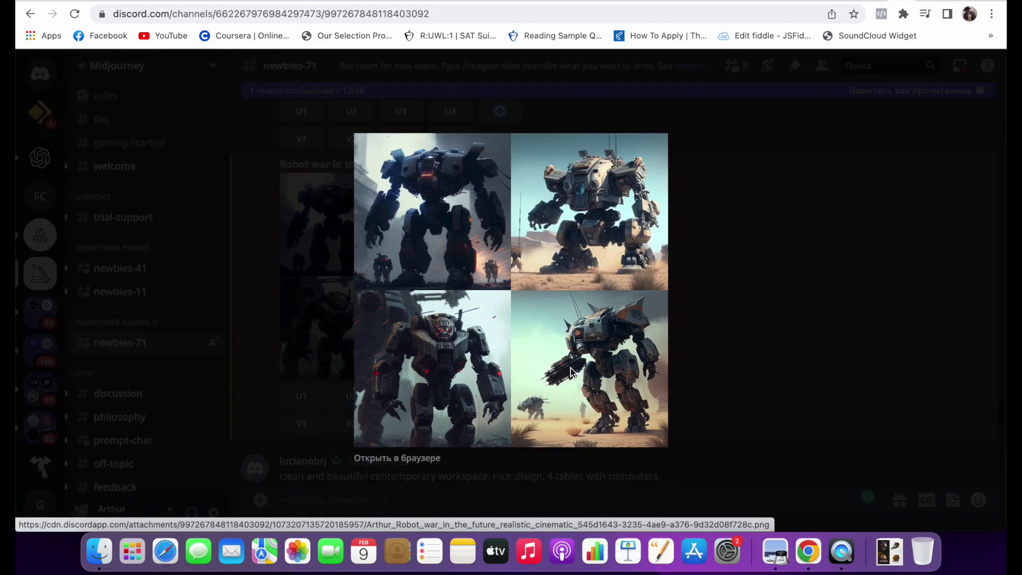
click(727, 253)
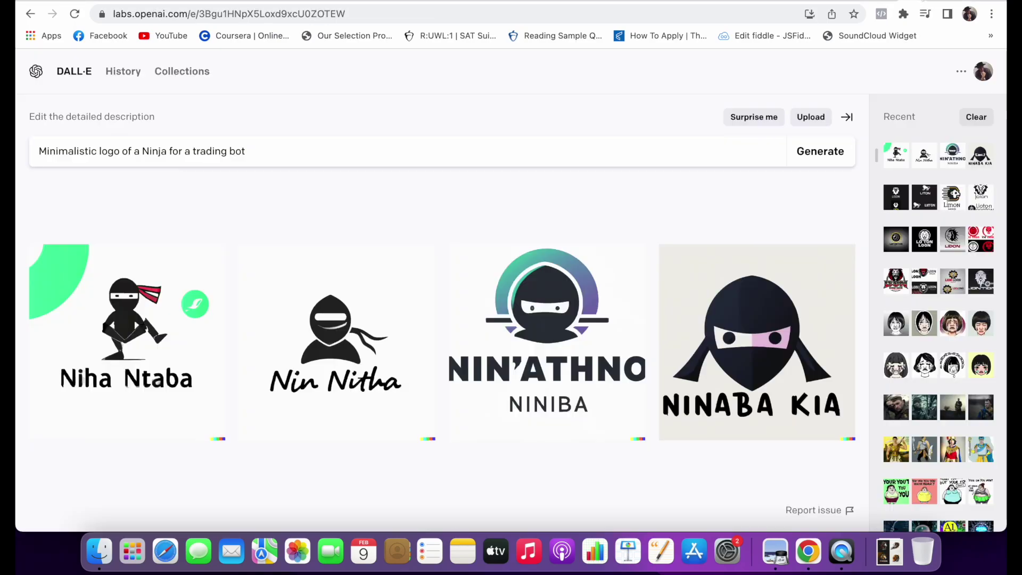
- Replace the DALL·E description with the robot war prompt, changing 'Robots' to 'Robot', and generate
click(446, 141)
key(super+a)
key(super+v)
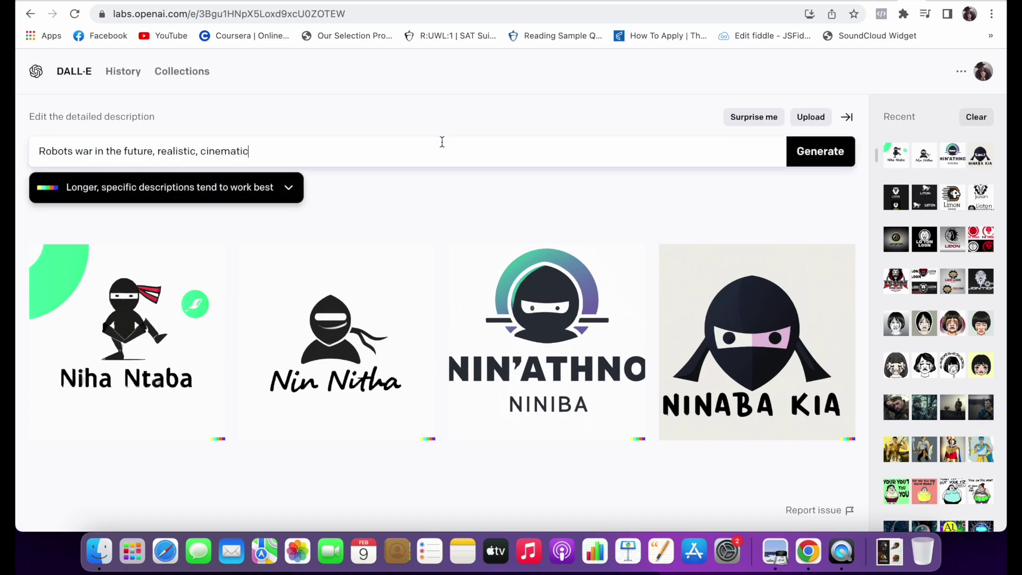
click(79, 151)
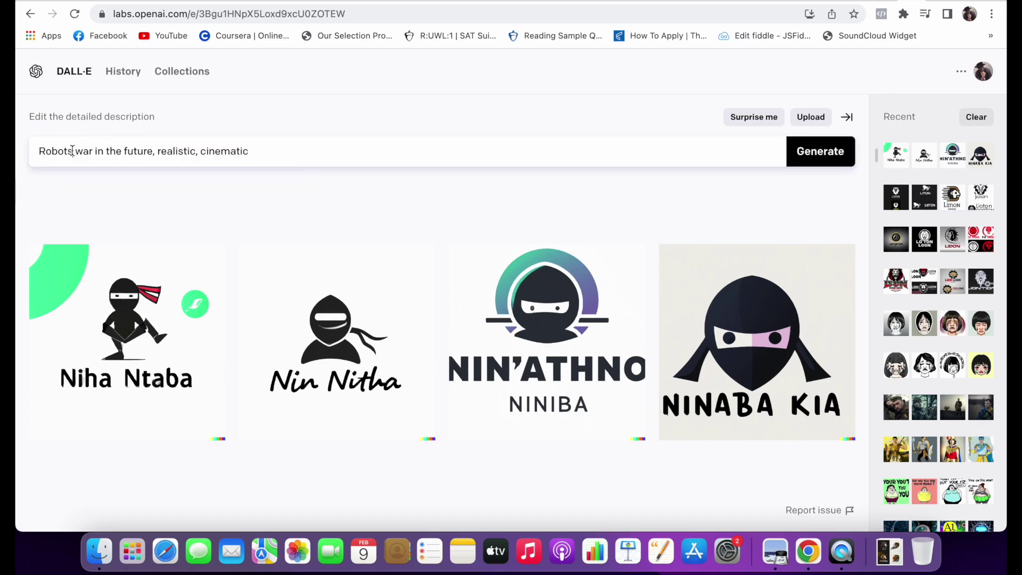
key(BackSpace)
click(824, 151)
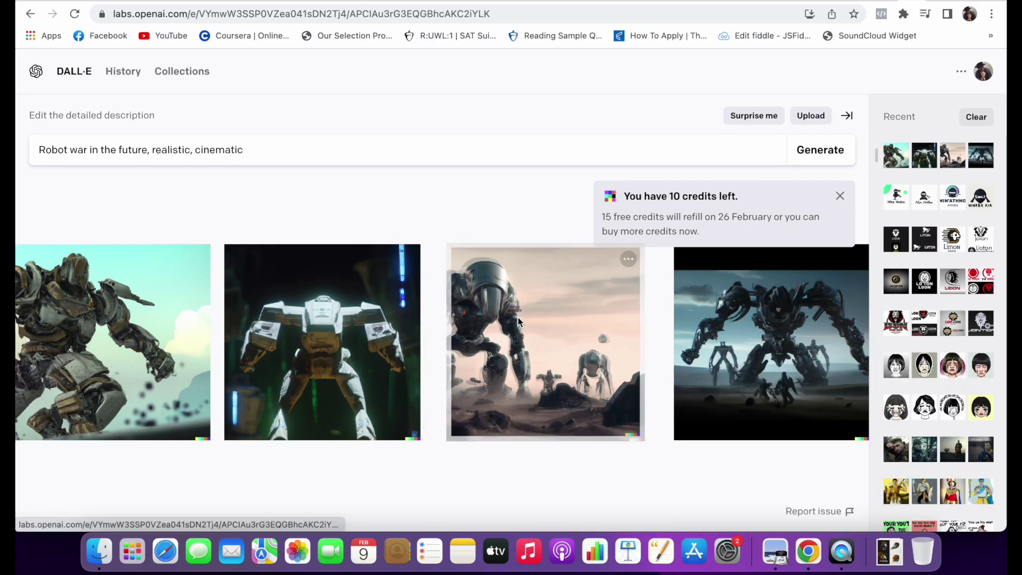
- View the third, fourth and first robot war images full size
click(519, 317)
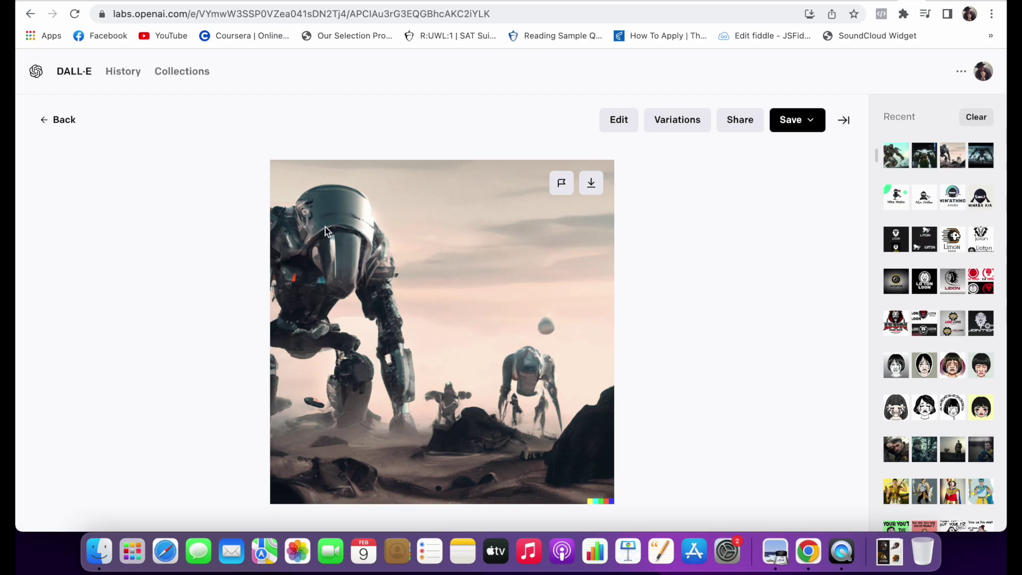
click(66, 120)
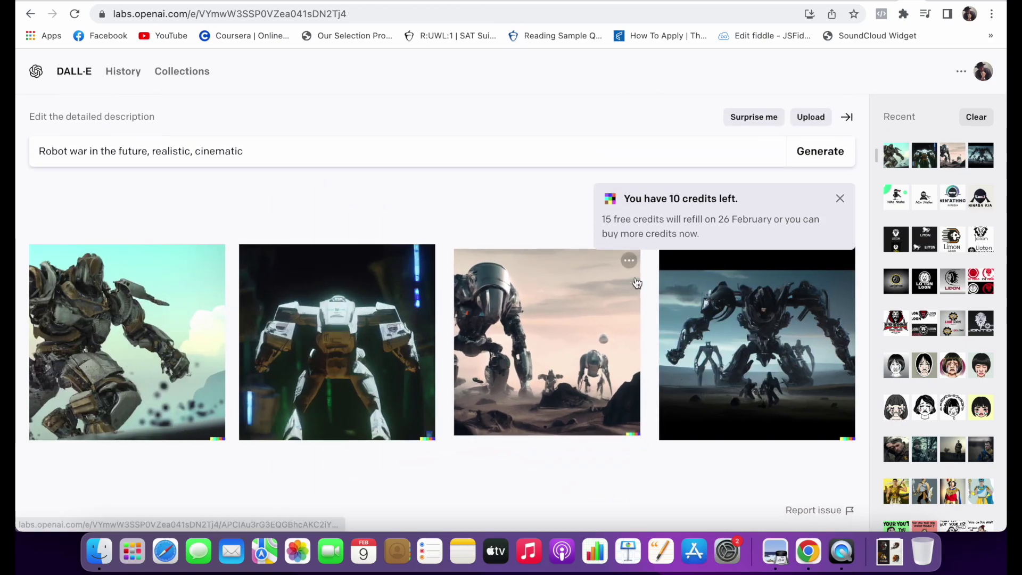
click(751, 309)
click(62, 119)
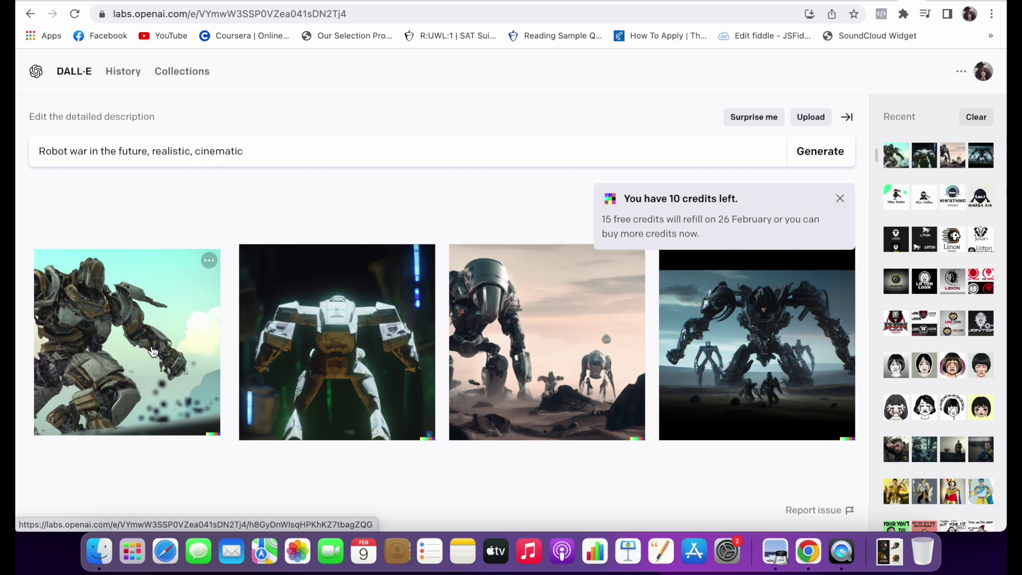
click(153, 351)
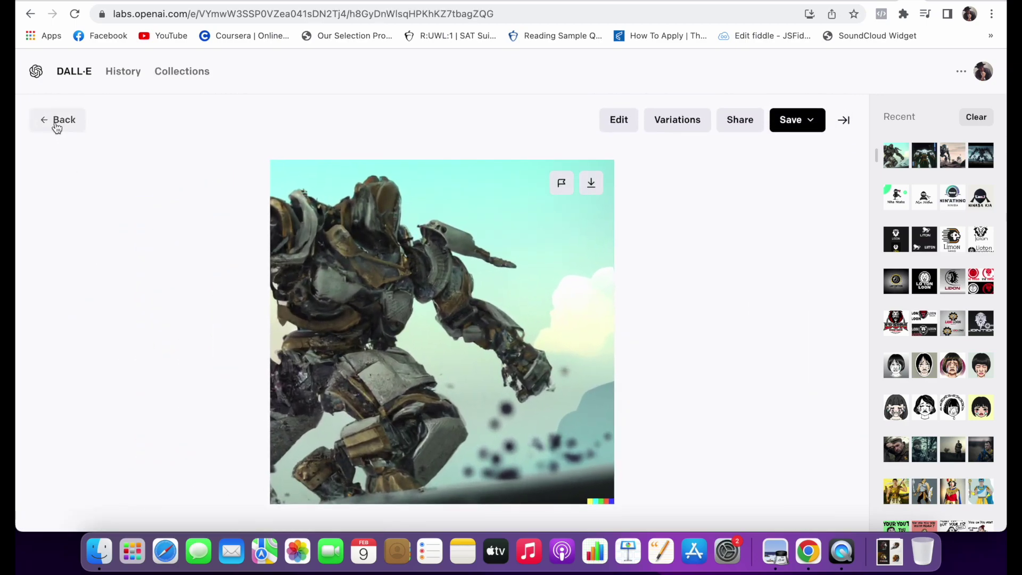
click(56, 122)
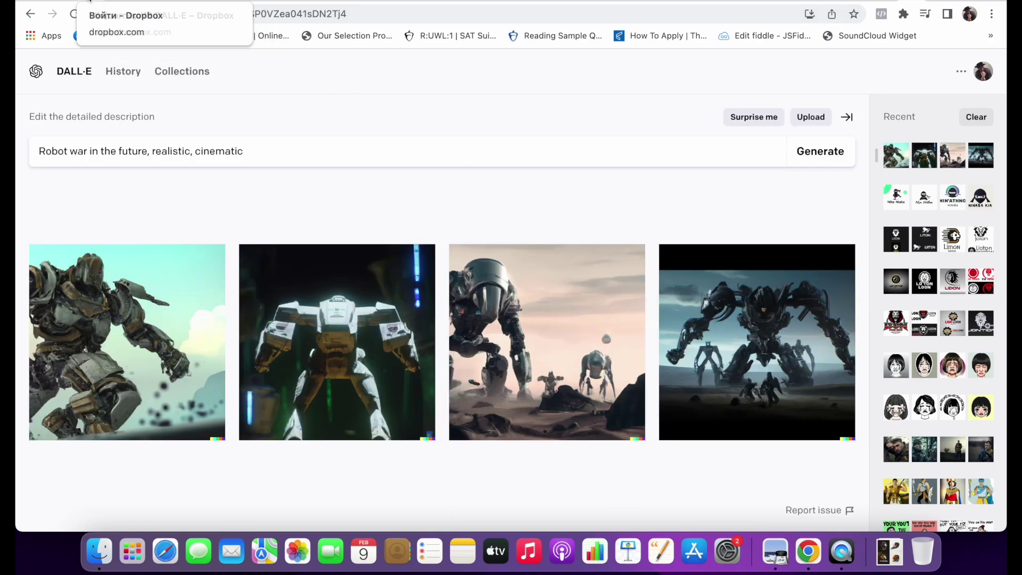
- Copy the 'Website design for AR glasses landing page' prompt from the notes and return to Discord
click(109, 4)
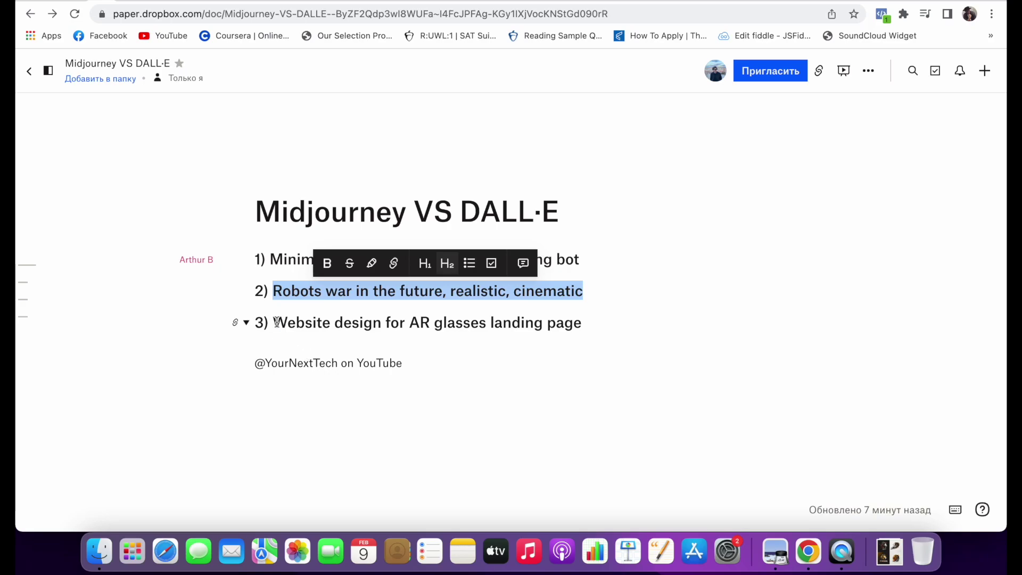
drag(273, 323, 568, 324)
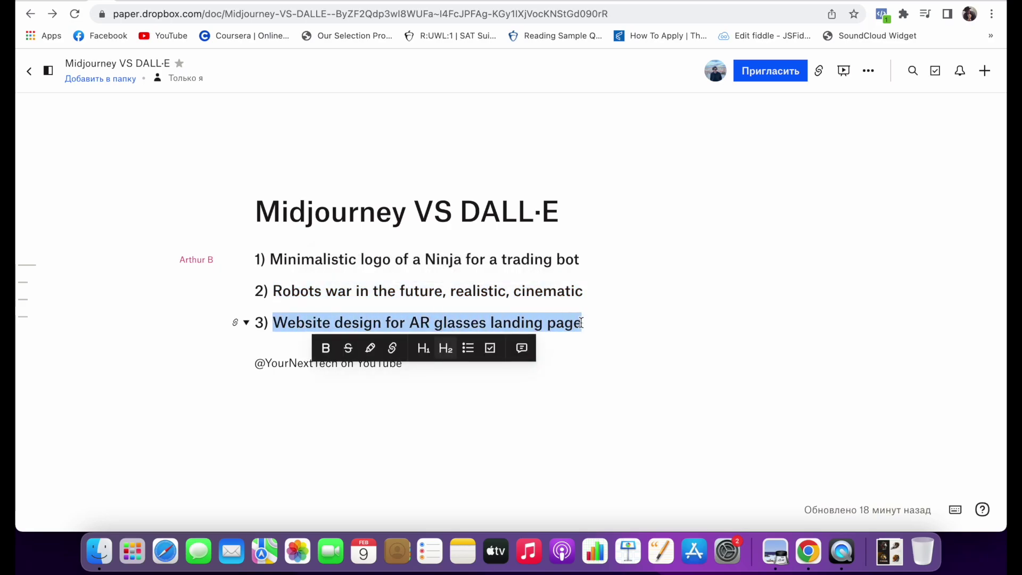
key(ctrl+Tab)
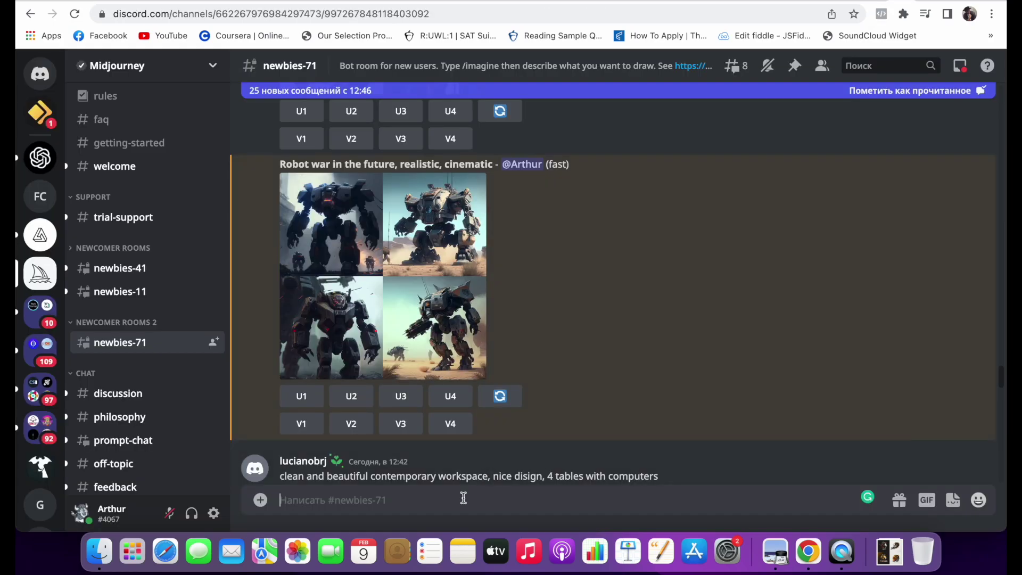
- Send /imagine with the pasted 'Website design for AR glasses landing page' prompt
text(/imagine)
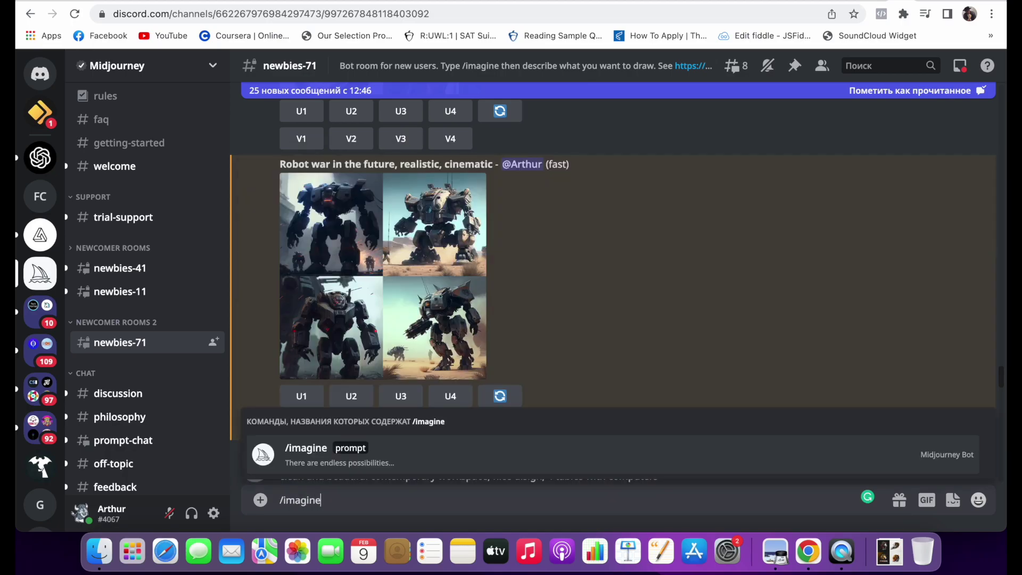
key(Tab)
text(Website design for AR glasses landing page)
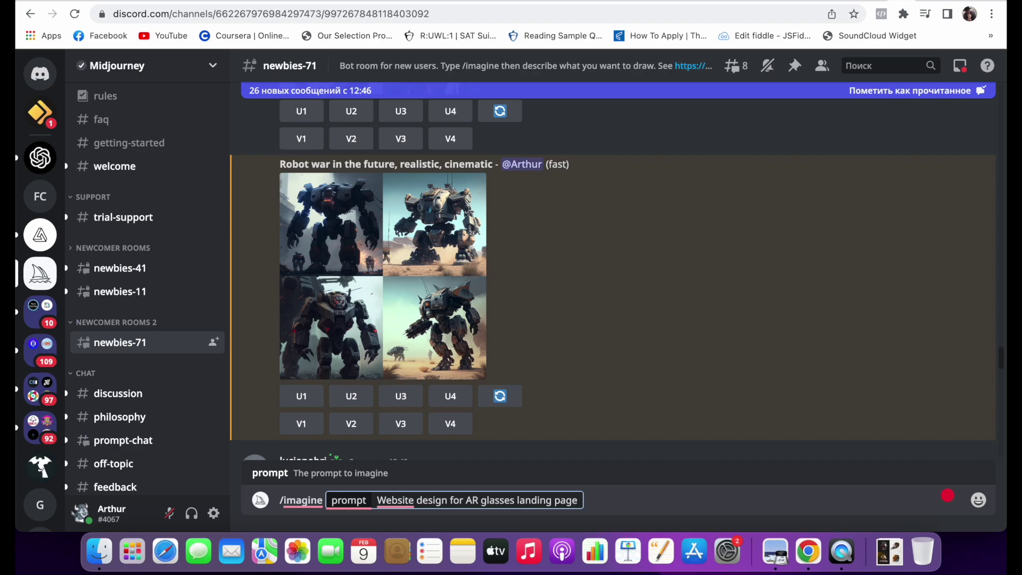
key(Return)
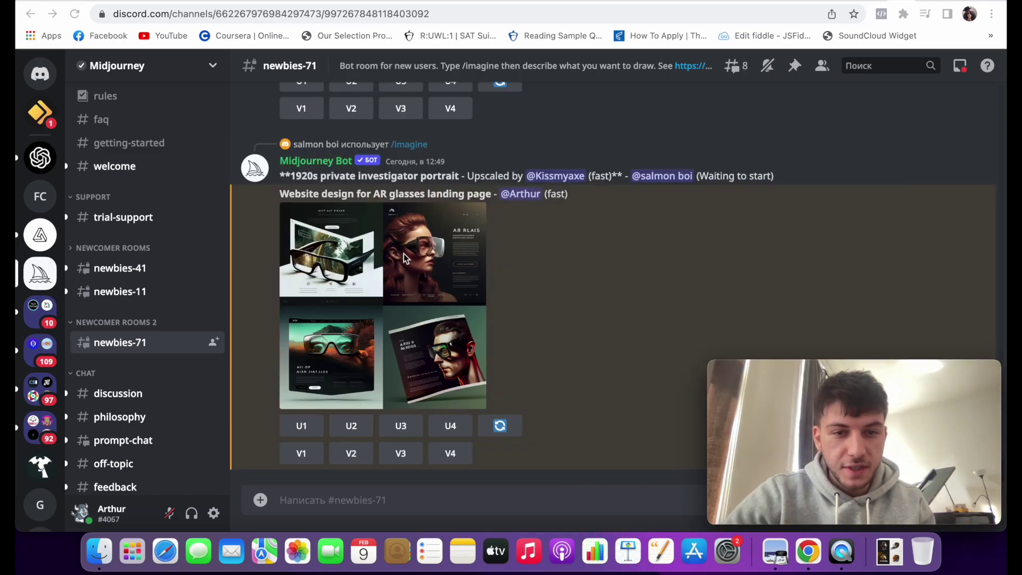
- Enlarge the AR glasses website grid and scroll around the four mockups
click(397, 296)
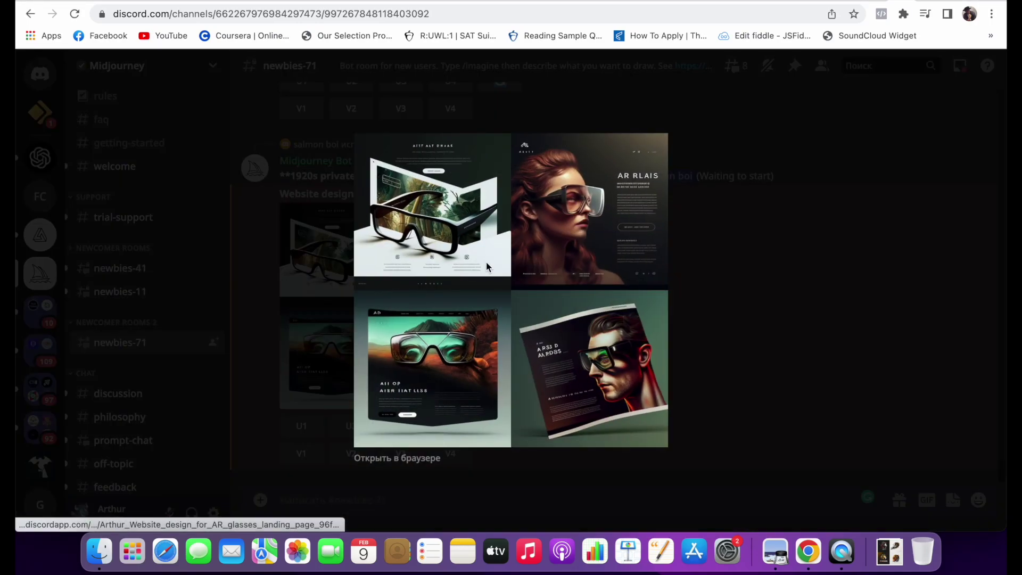
scroll(485, 253, up, 5)
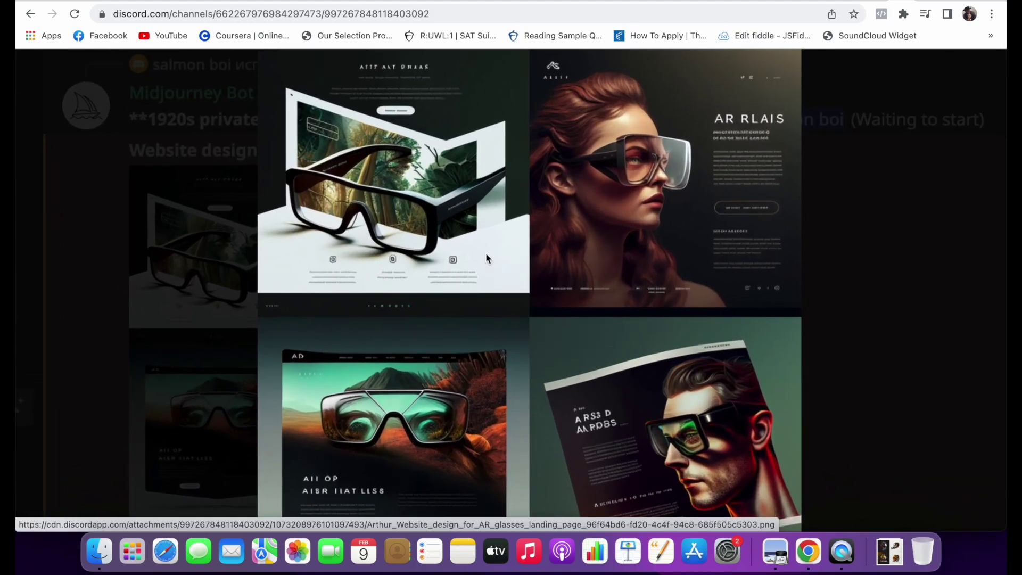
scroll(485, 253, up, 2)
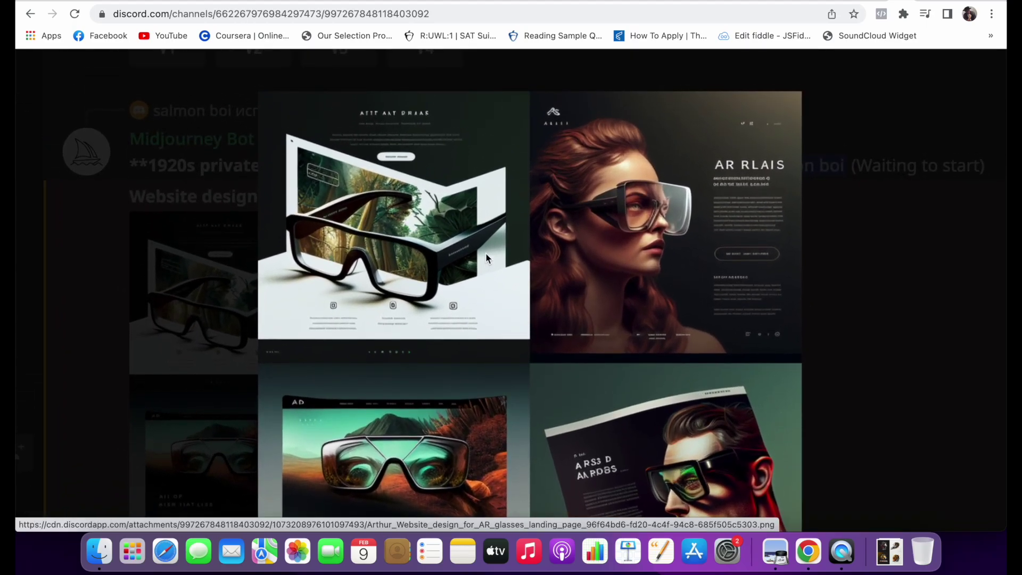
scroll(485, 252, down, 8)
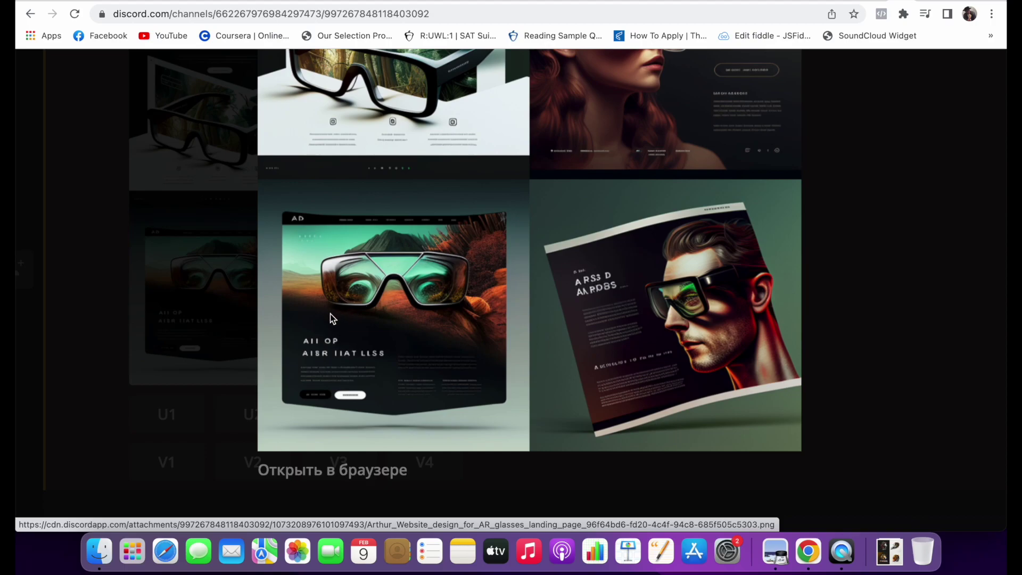
scroll(330, 314, up, 7)
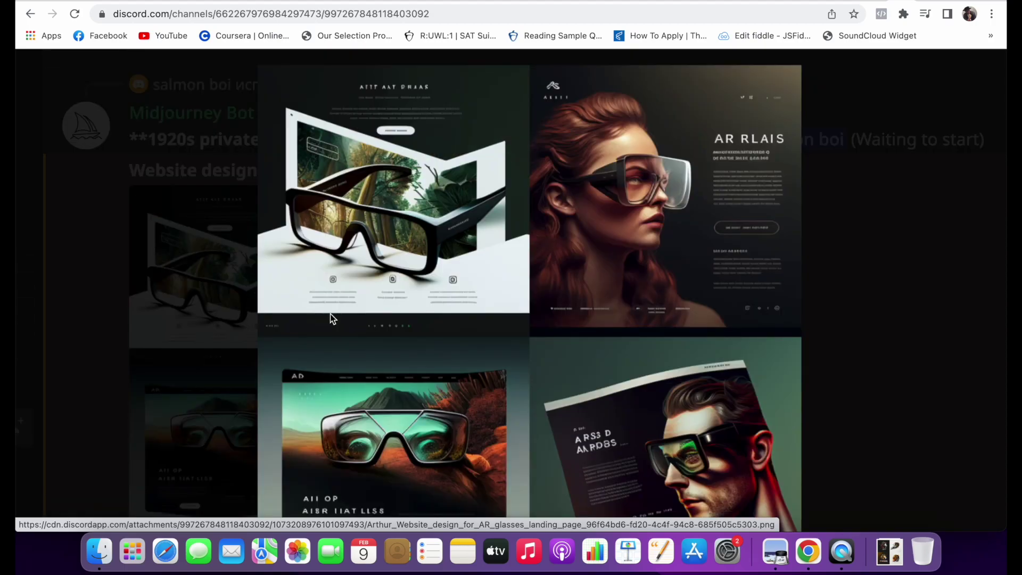
scroll(330, 314, down, 6)
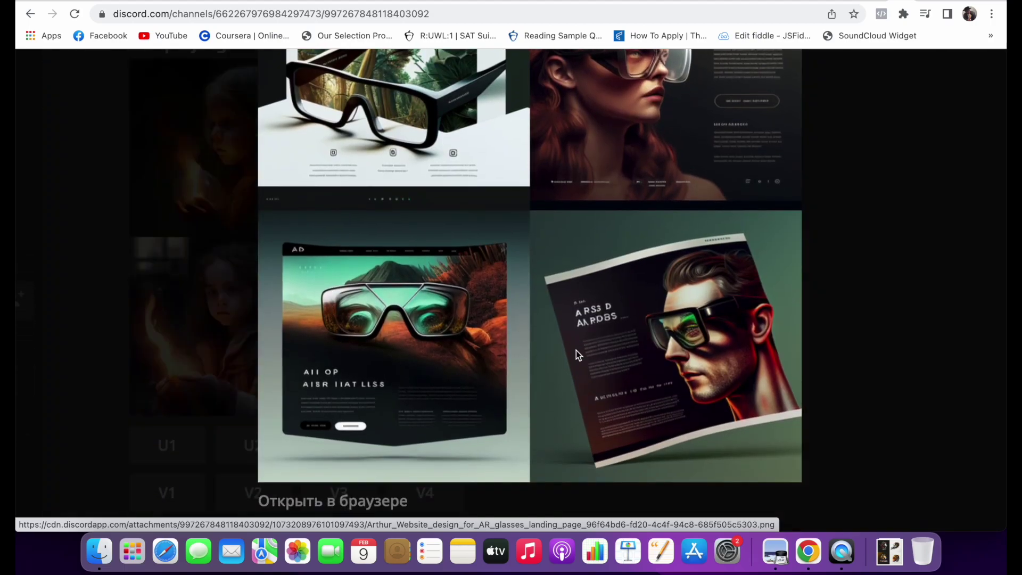
scroll(544, 314, up, 5)
scroll(544, 315, up, 2)
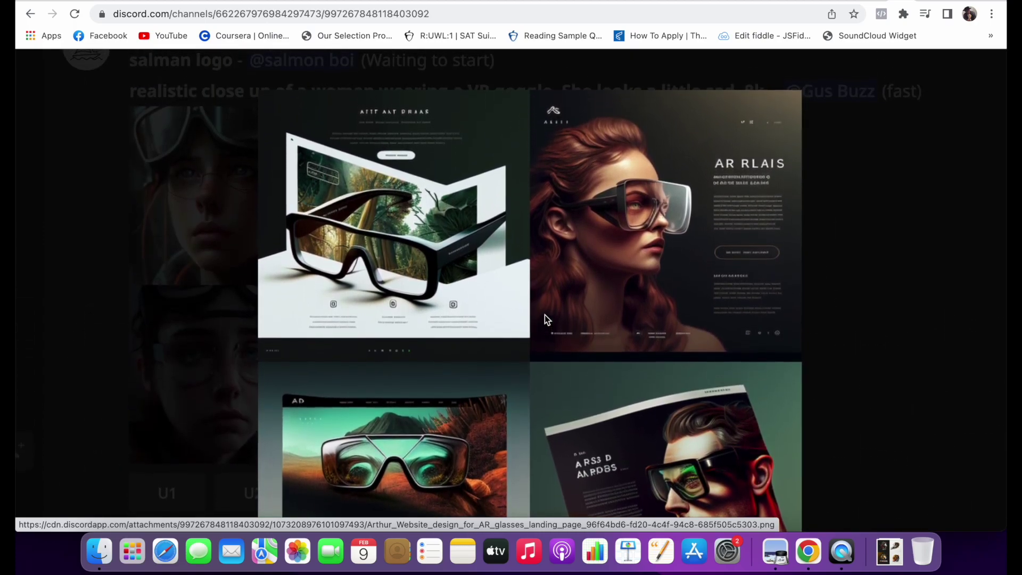
scroll(573, 323, down, 4)
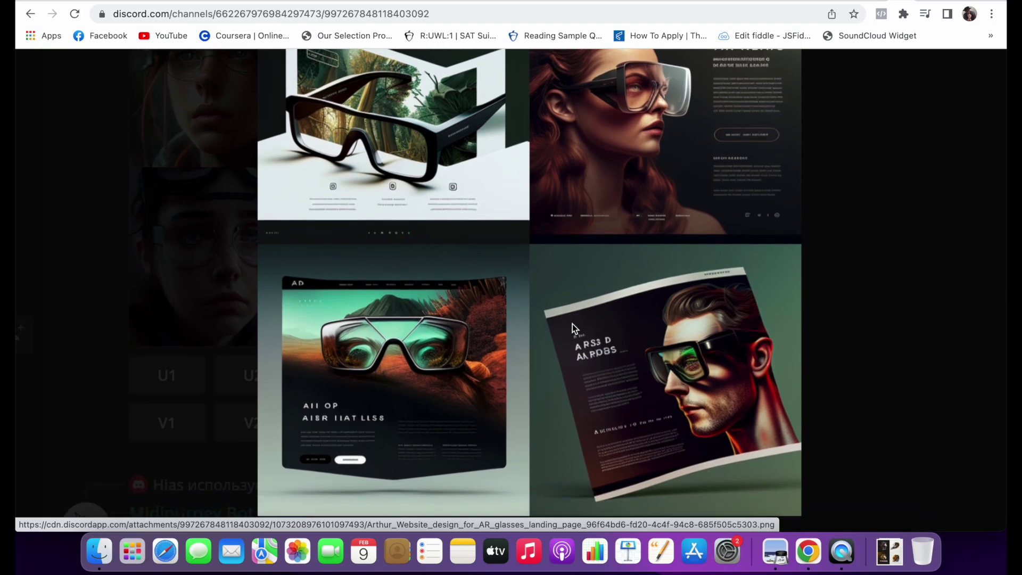
click(573, 324)
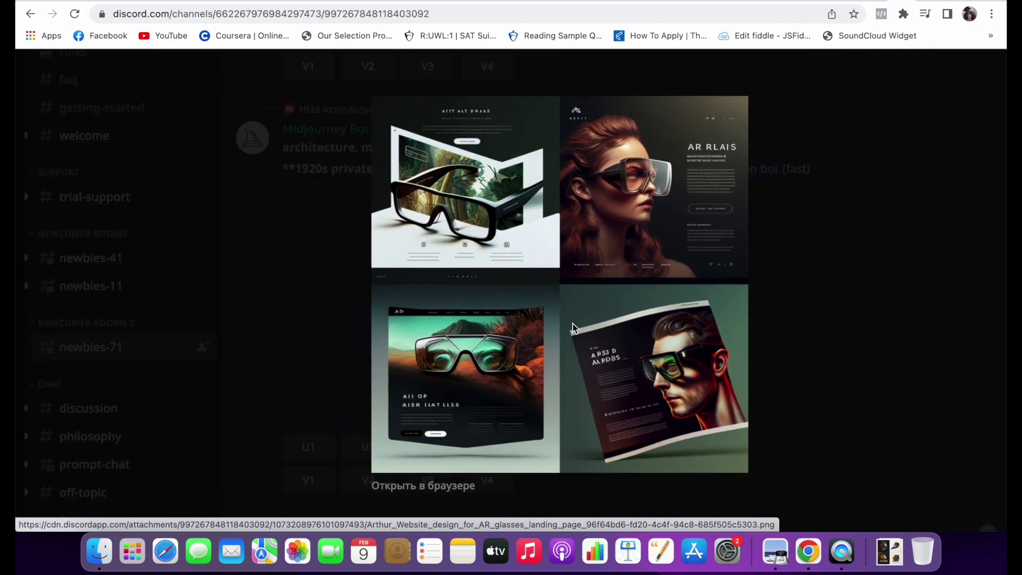
- Replace the DALL·E description with the AR glasses website prompt and generate
key(ctrl+Tab)
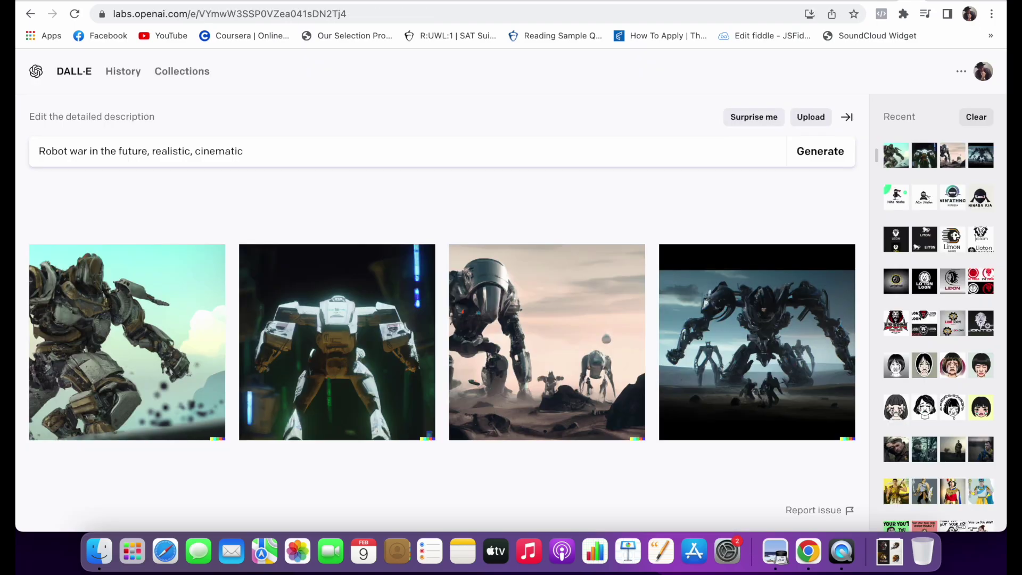
click(333, 147)
key(super+a)
text(Website design for AR glasses landing page)
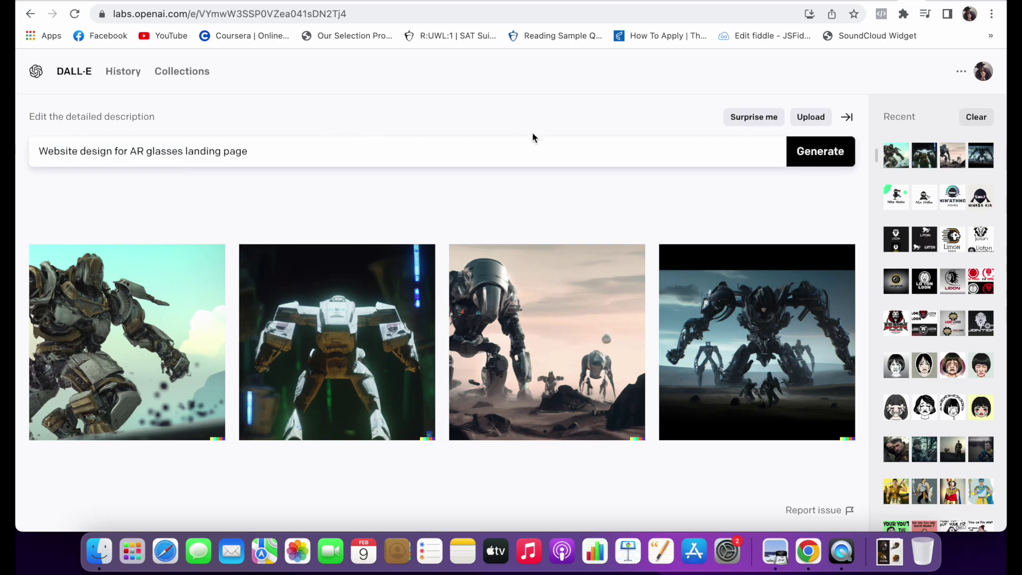
click(808, 159)
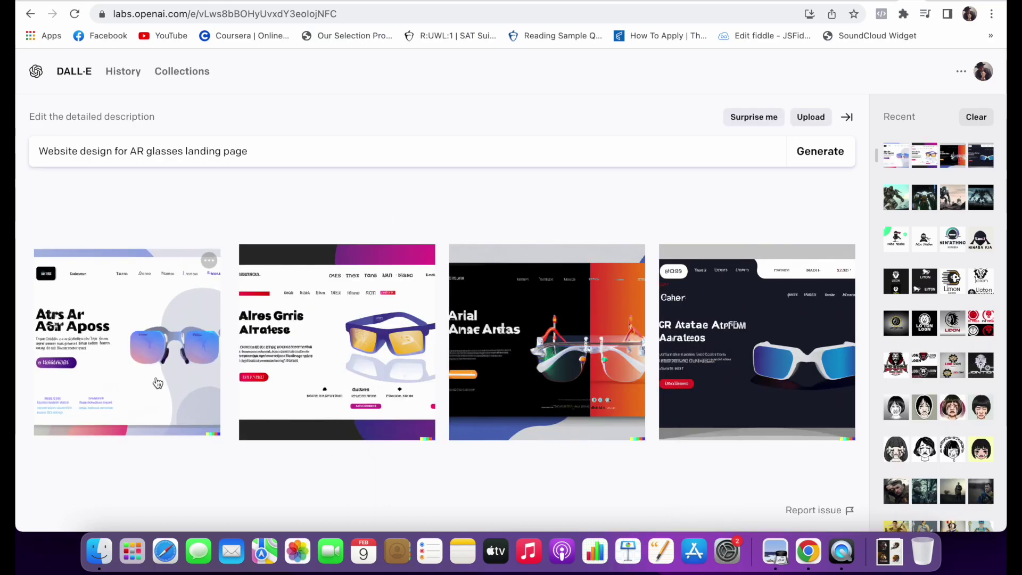
click(179, 349)
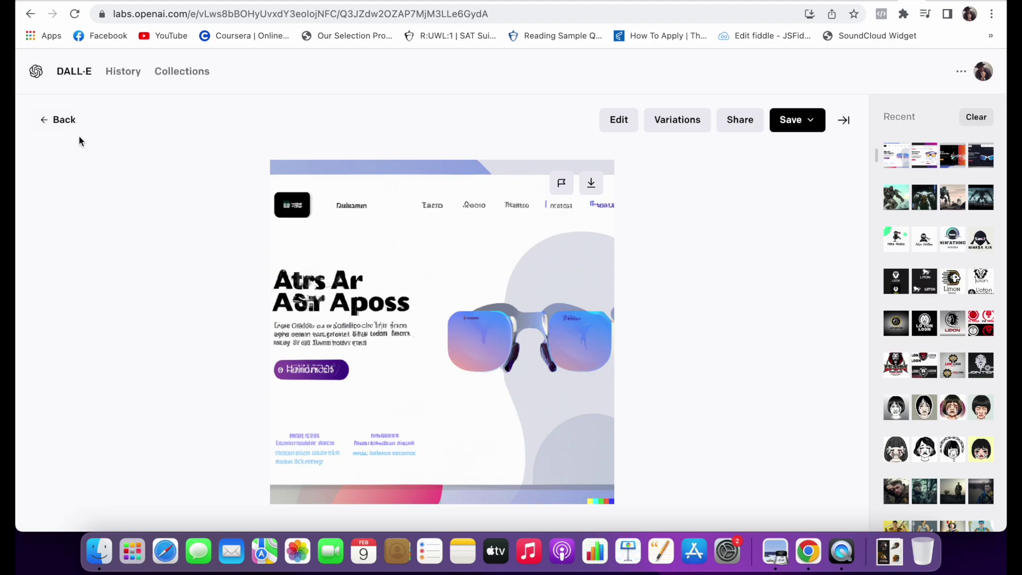
click(68, 125)
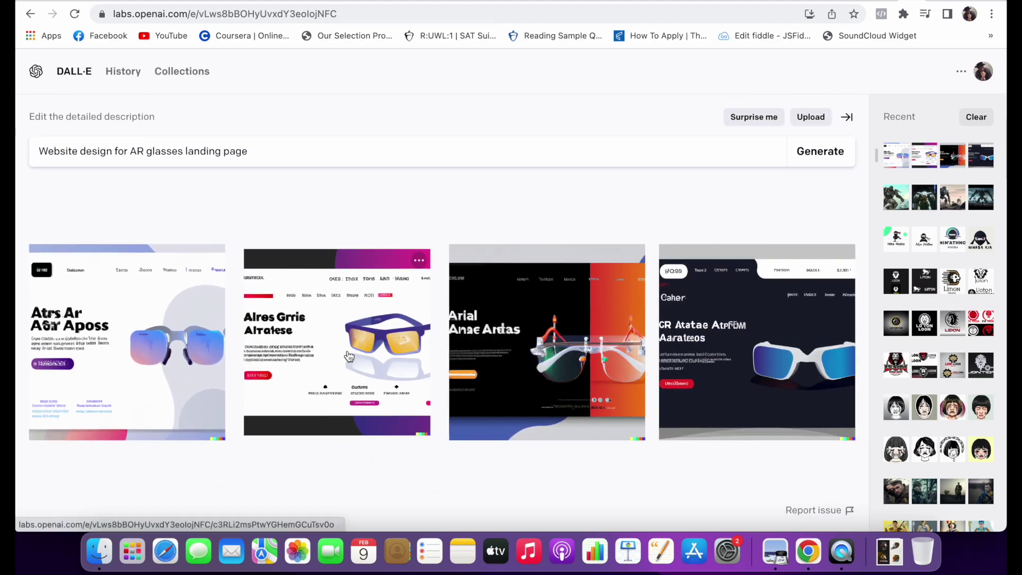
click(349, 355)
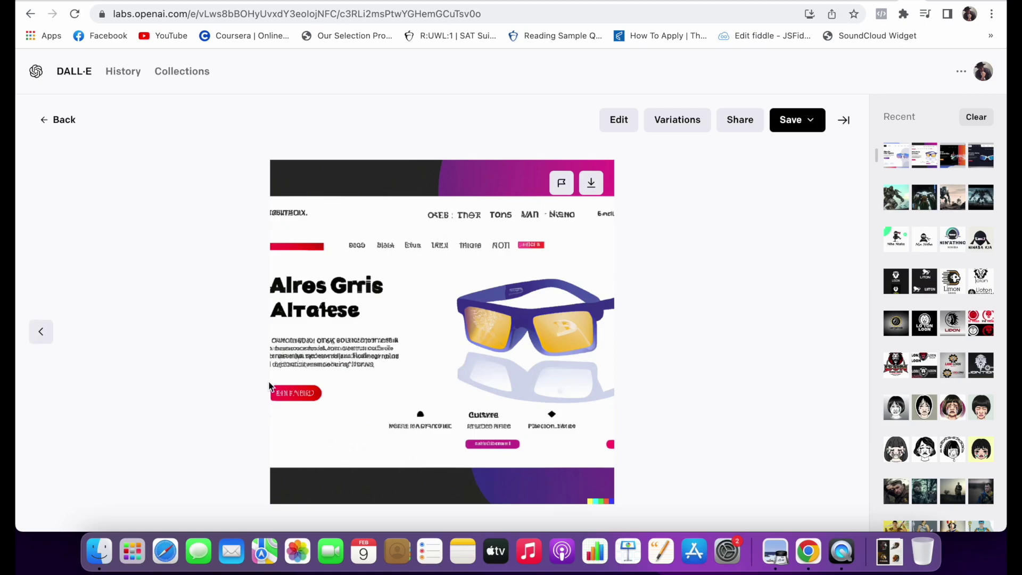
click(61, 122)
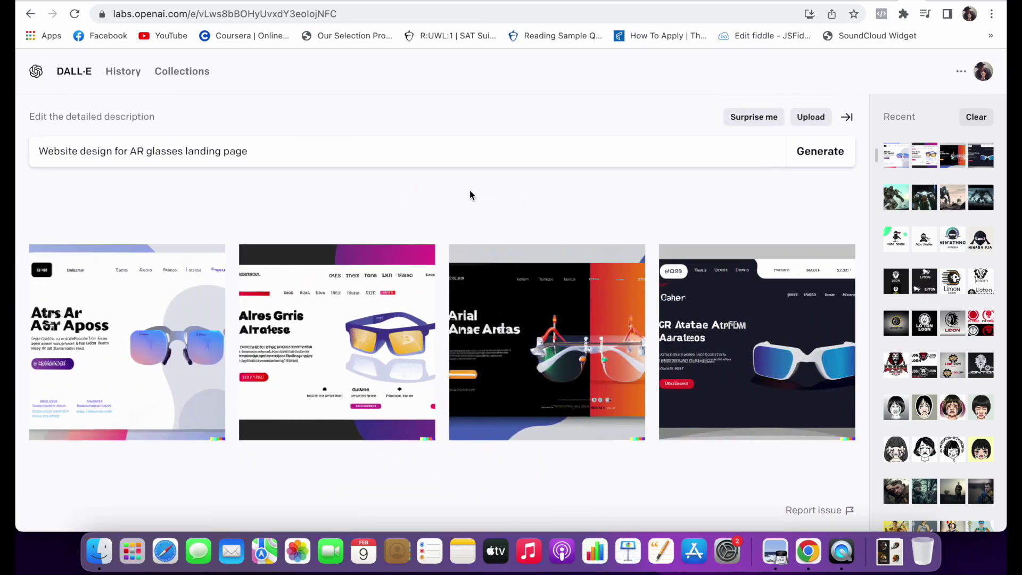
click(474, 266)
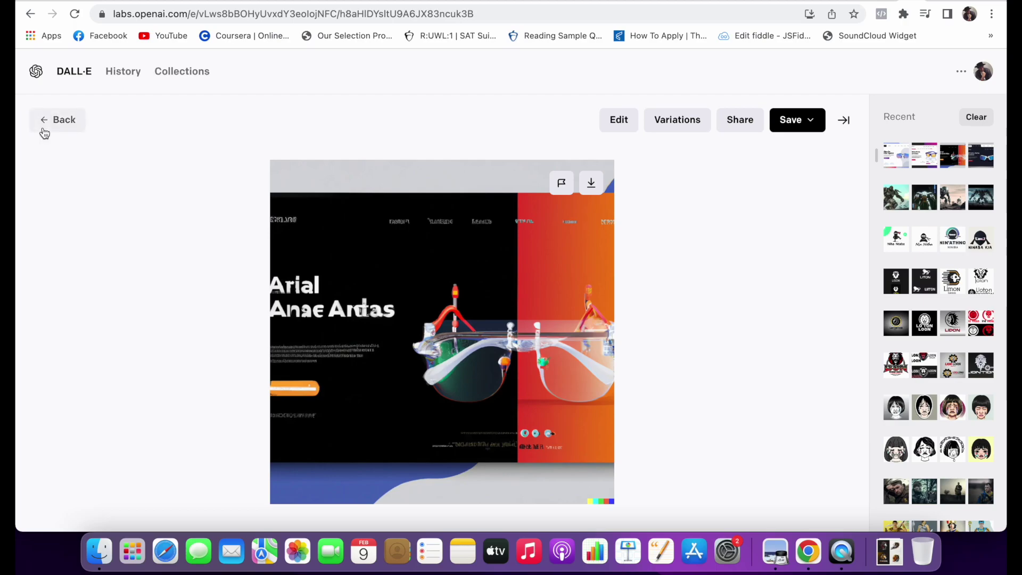
click(44, 131)
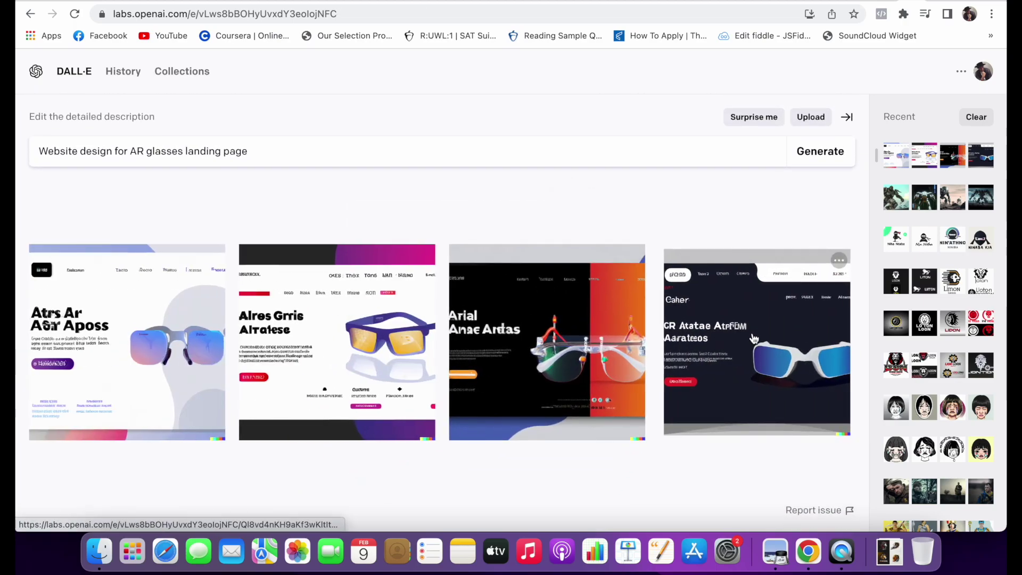
click(754, 338)
key(Escape)
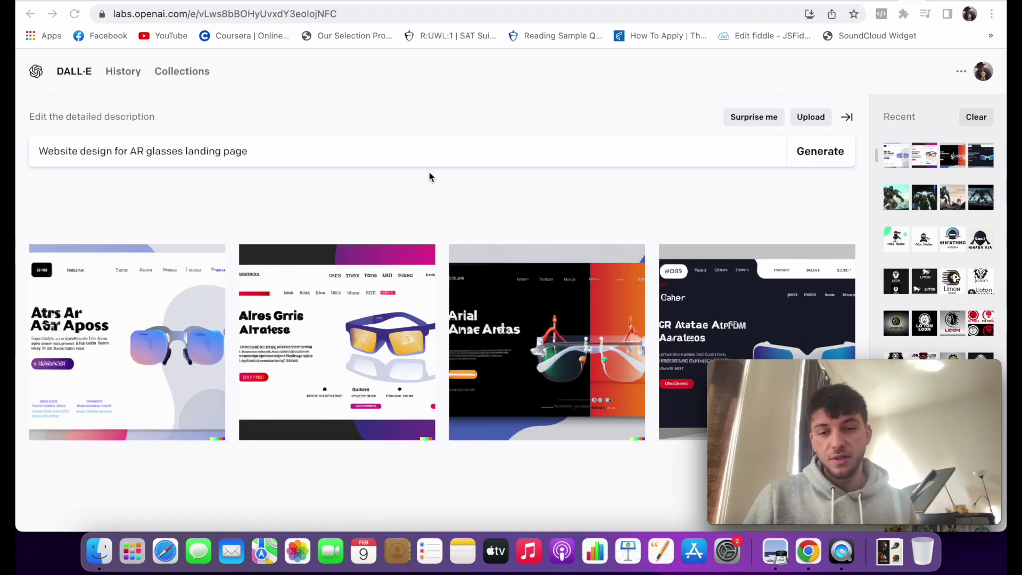